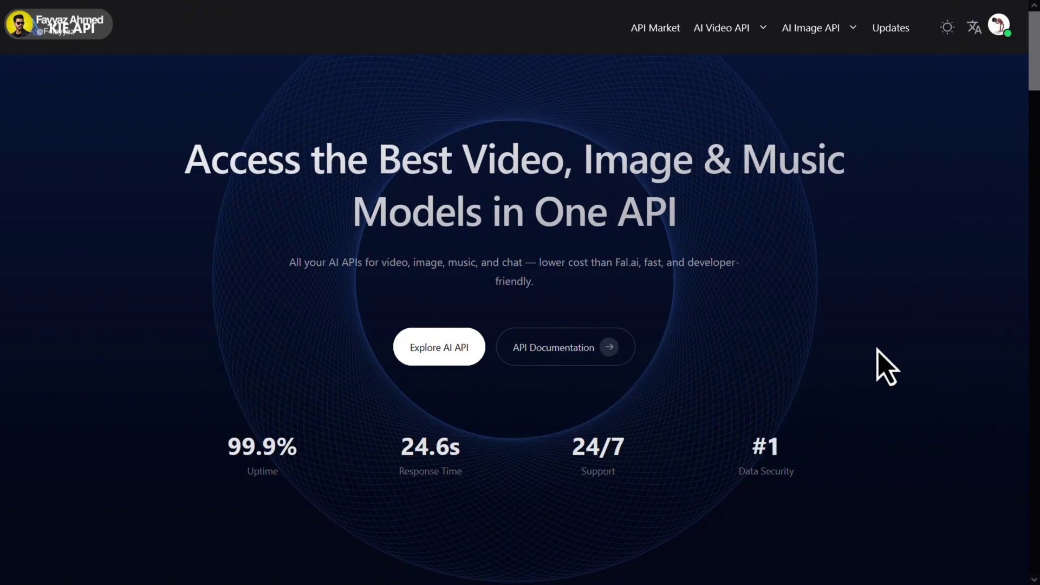
# Go to the KIE API Models Market listing Seedream 4.5, Wan 2.6 and Kling 2.6.
pyautogui.click(666, 38)
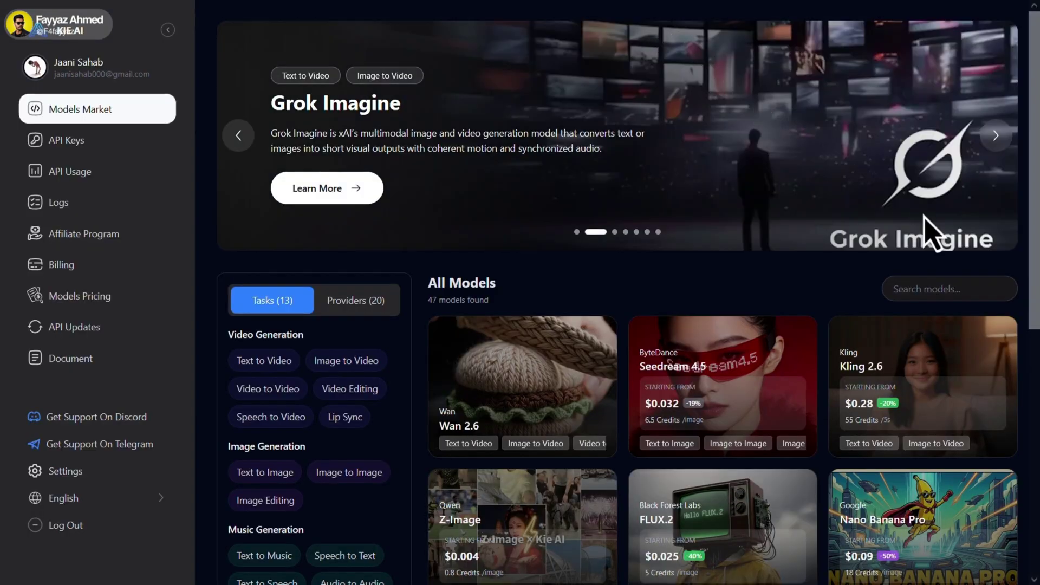
# Open the Seedream 4.5 playground and replace its prompt with the smartphone-selfie prompt.
pyautogui.scroll(-3, 923, 223)
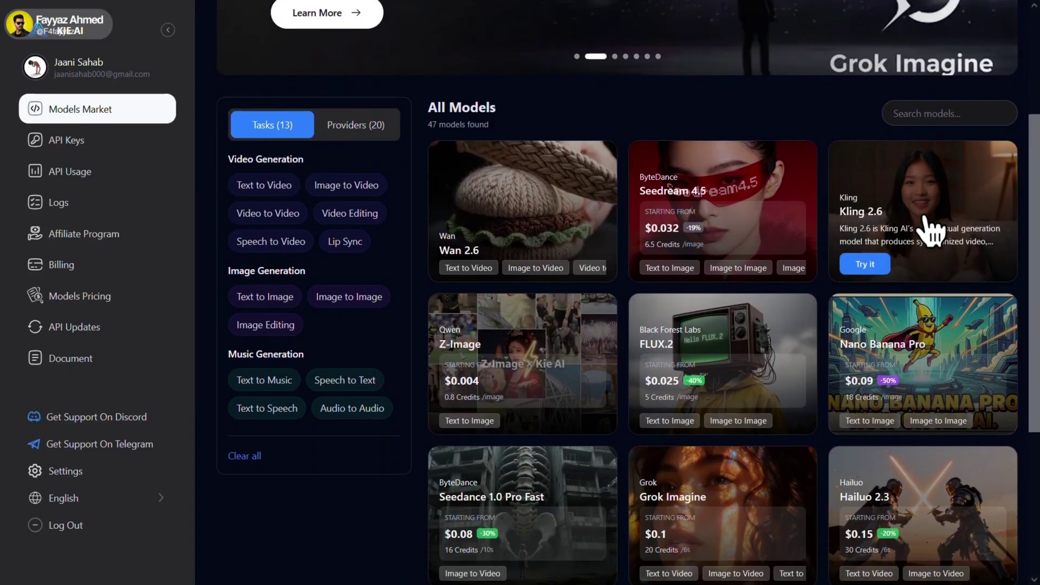
pyautogui.scroll(-1, 730, 187)
pyautogui.click(727, 188)
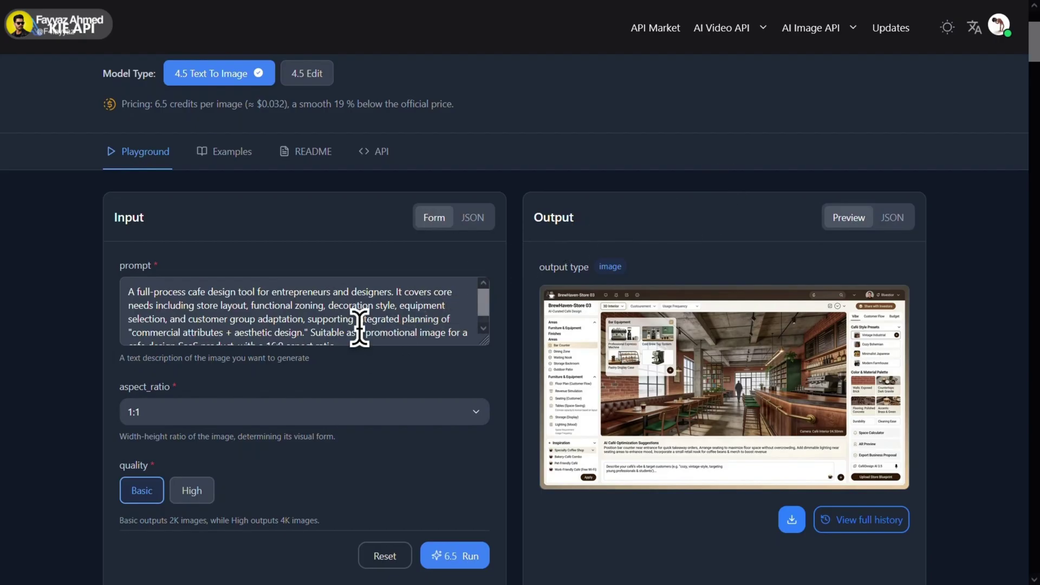
pyautogui.click(360, 328)
pyautogui.hotkey('ctrl', 'a')
pyautogui.hotkey('ctrl', 'v')
# Set aspect ratio 3:4 and High quality, then run the generation.
pyautogui.scroll(-3, 359, 328)
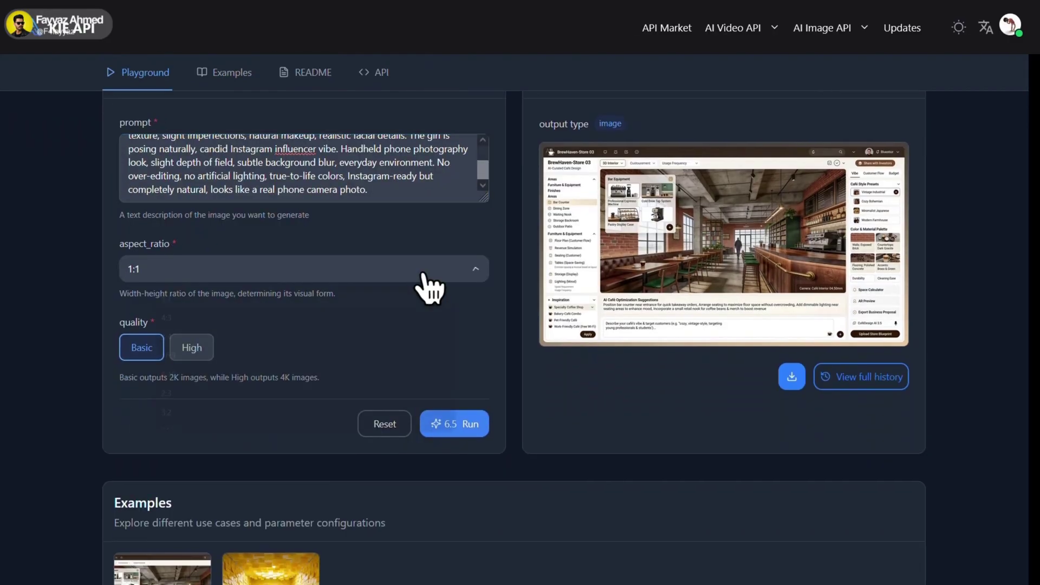
pyautogui.click(421, 274)
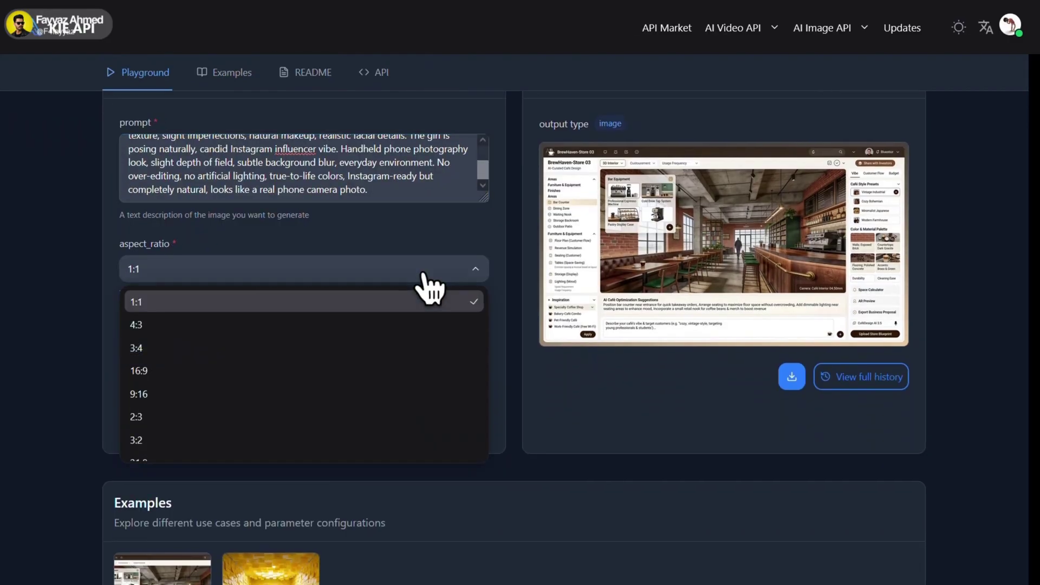
pyautogui.click(407, 349)
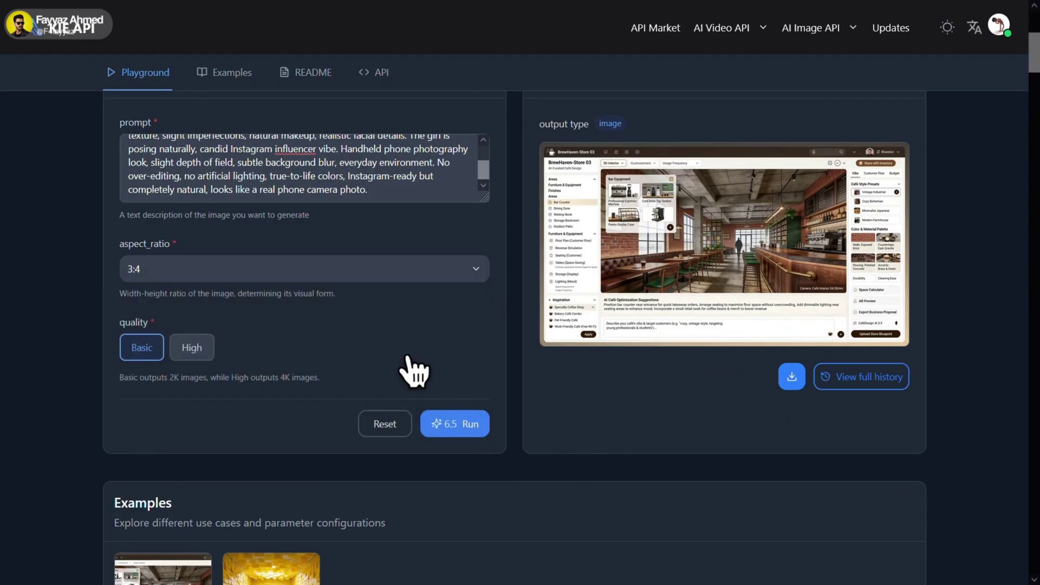
pyautogui.click(192, 347)
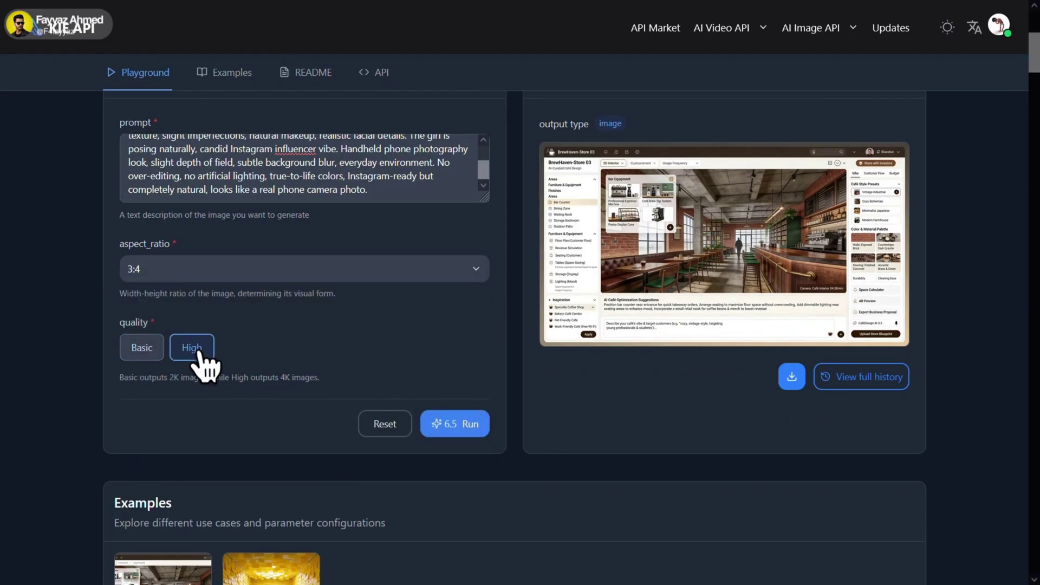
pyautogui.click(458, 424)
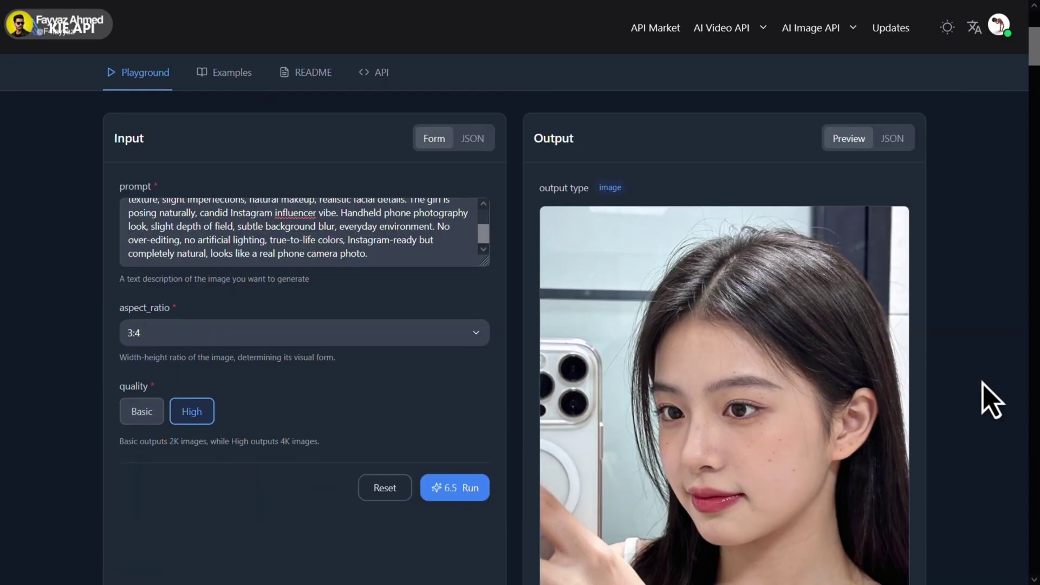
# Download the realistic selfie that KIE API generated of the young girl.
pyautogui.scroll(-1, 992, 400)
pyautogui.scroll(-2, 991, 400)
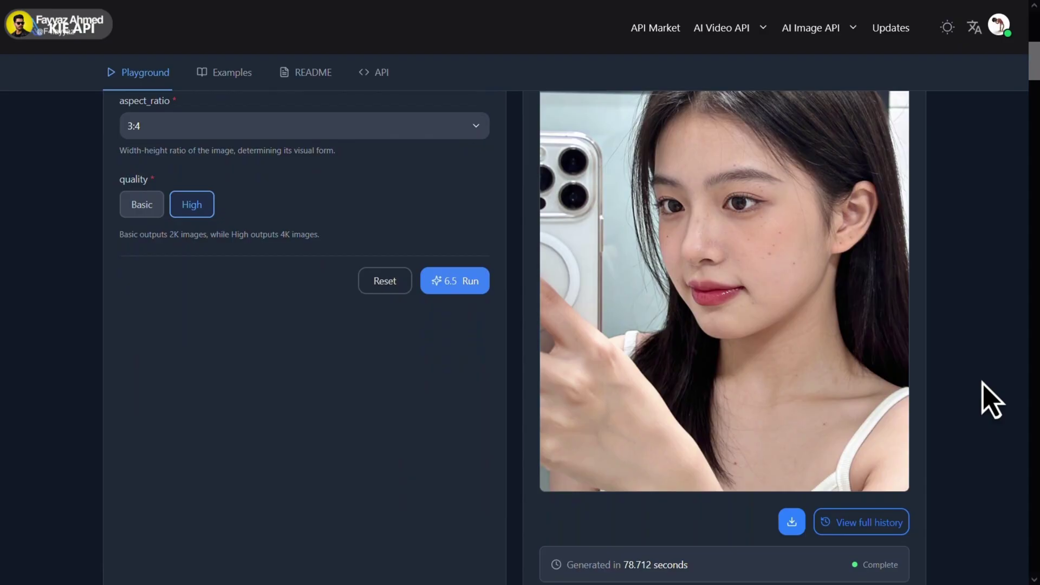
pyautogui.click(792, 521)
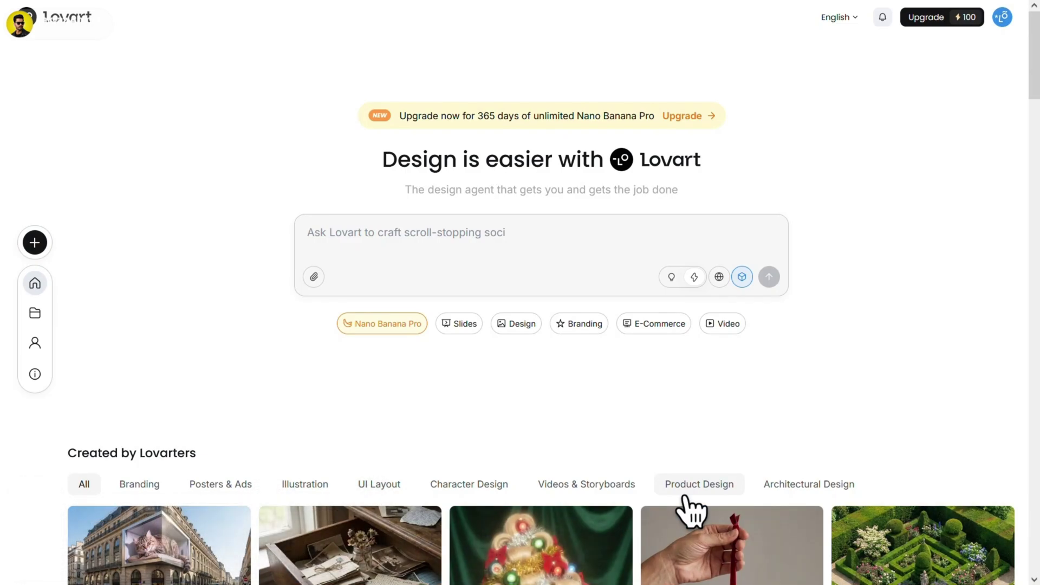
# Start a new Lovart project with an Image Generator holding the pasted selfie prompt.
pyautogui.click(45, 248)
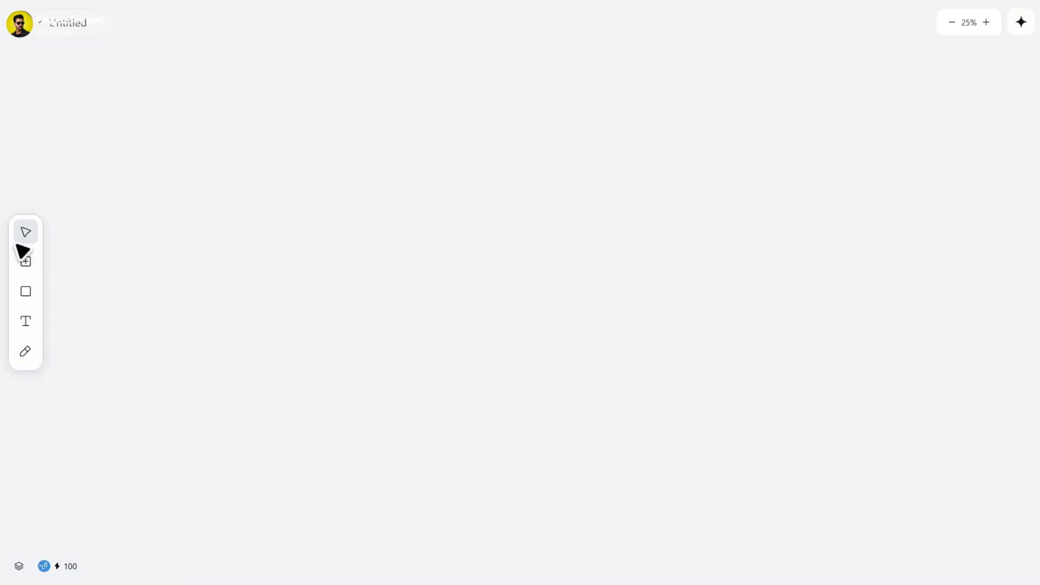
pyautogui.click(26, 261)
pyautogui.click(103, 366)
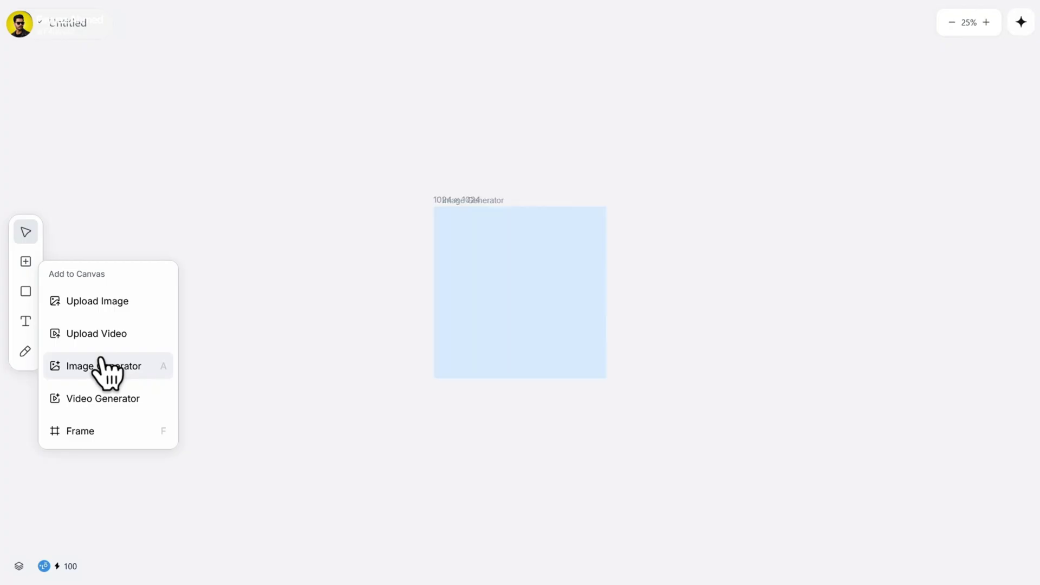
pyautogui.click(491, 432)
pyautogui.hotkey('ctrl', 'v')
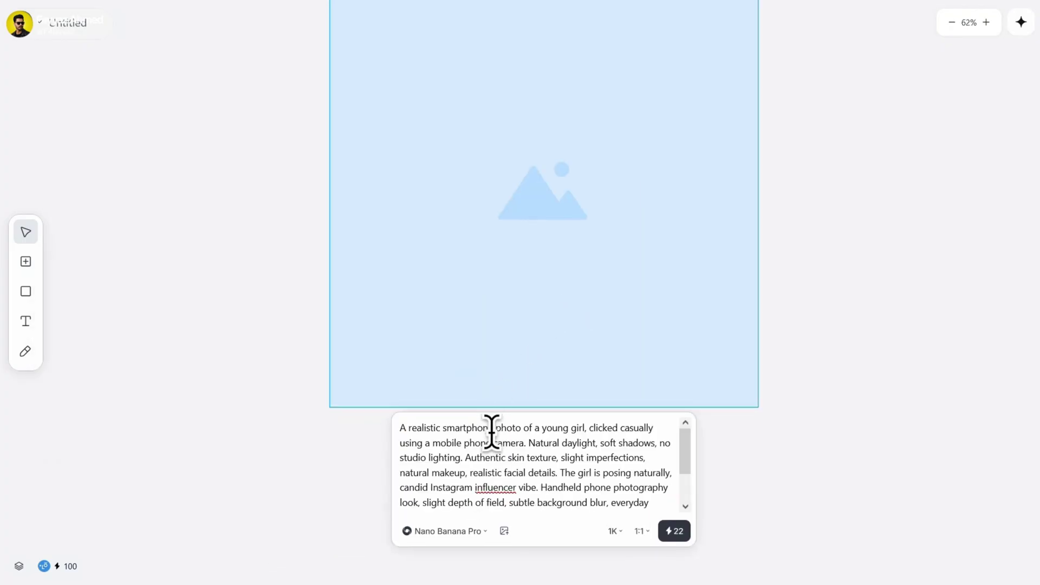
# Choose Seedream 4.5 with a 3:4 format and generate the image.
pyautogui.click(454, 535)
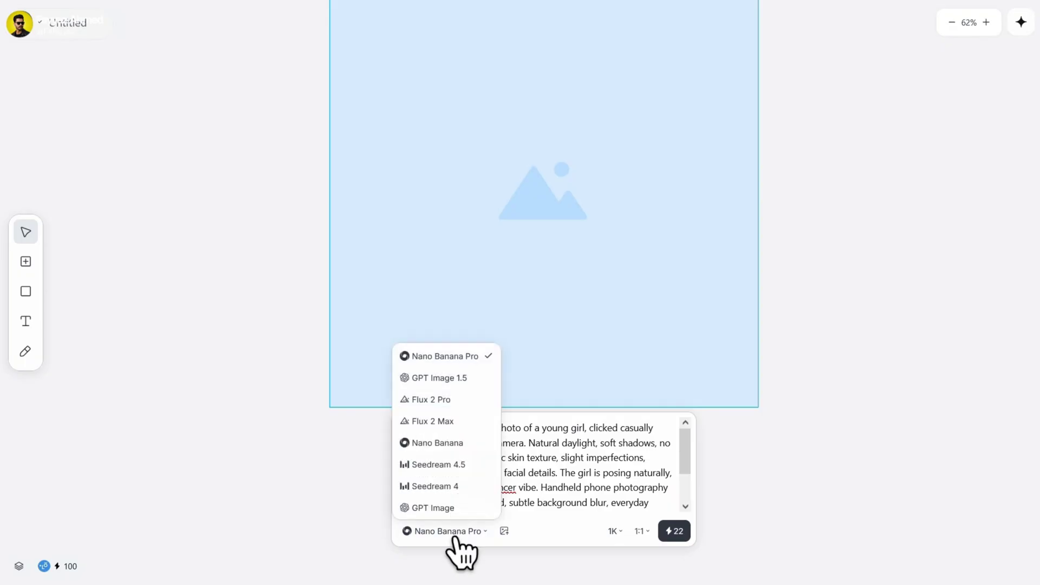
pyautogui.click(460, 465)
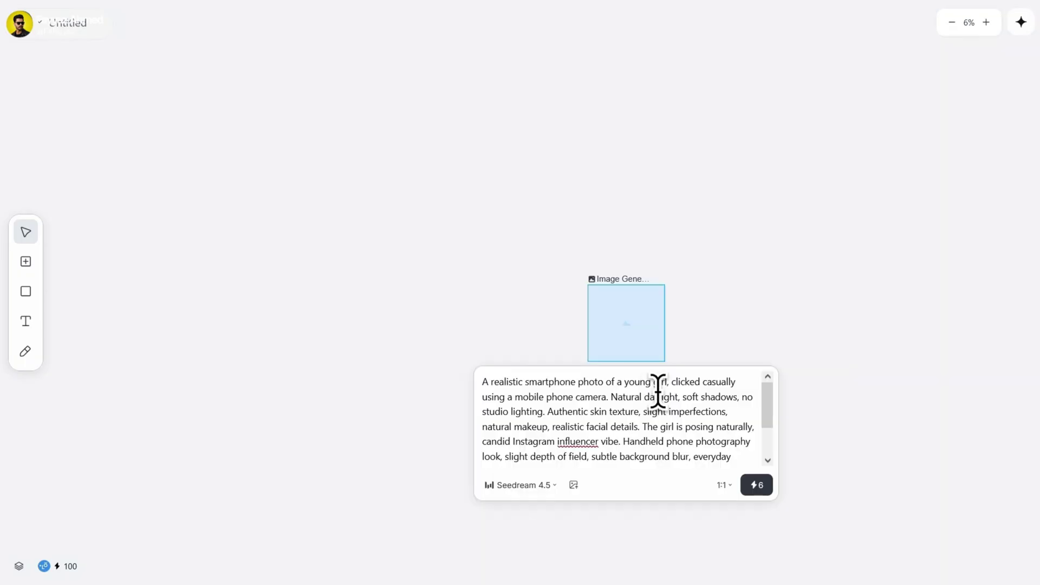
pyautogui.click(725, 484)
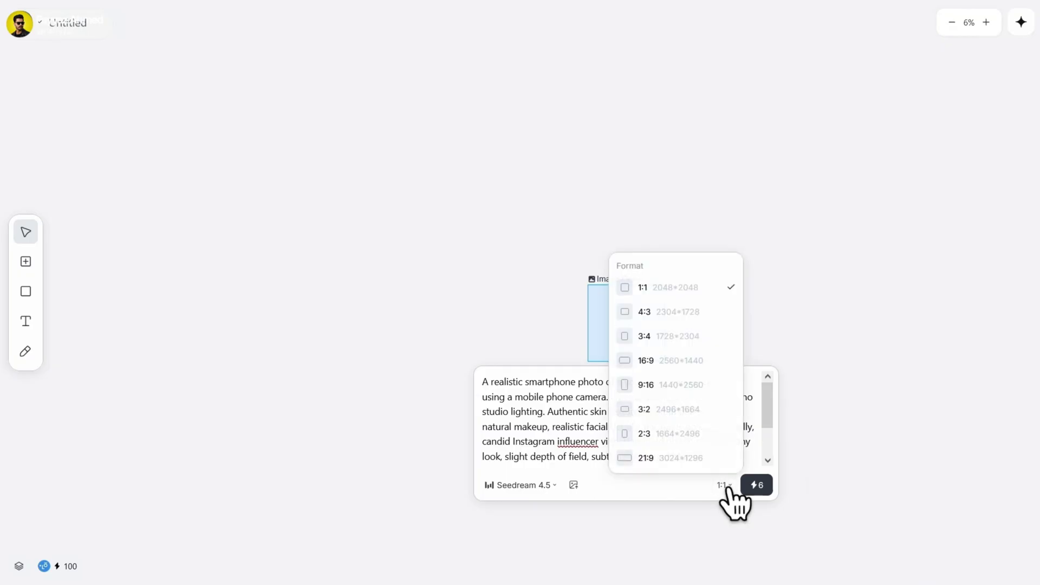
pyautogui.click(684, 336)
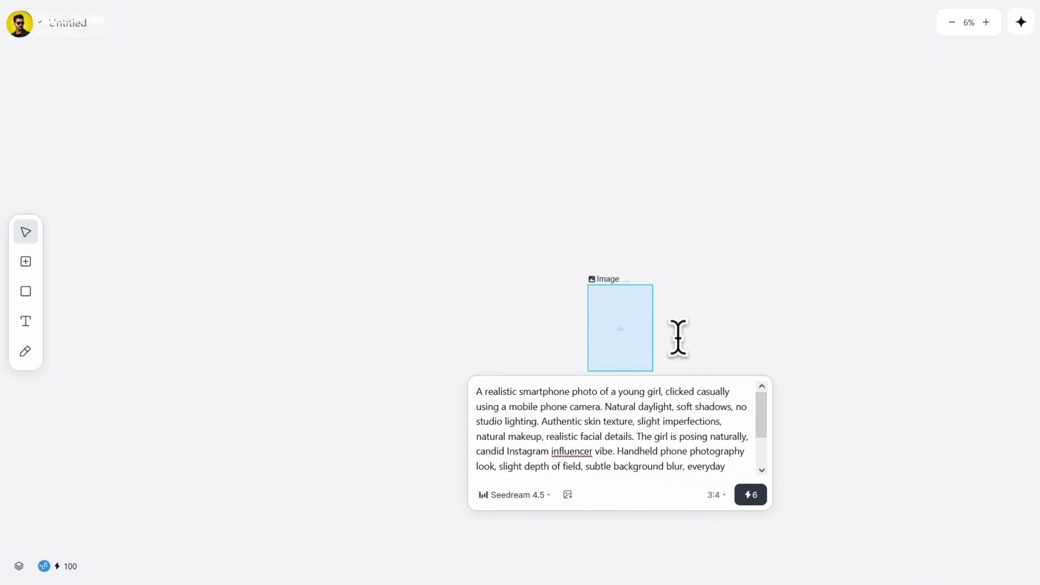
pyautogui.click(752, 494)
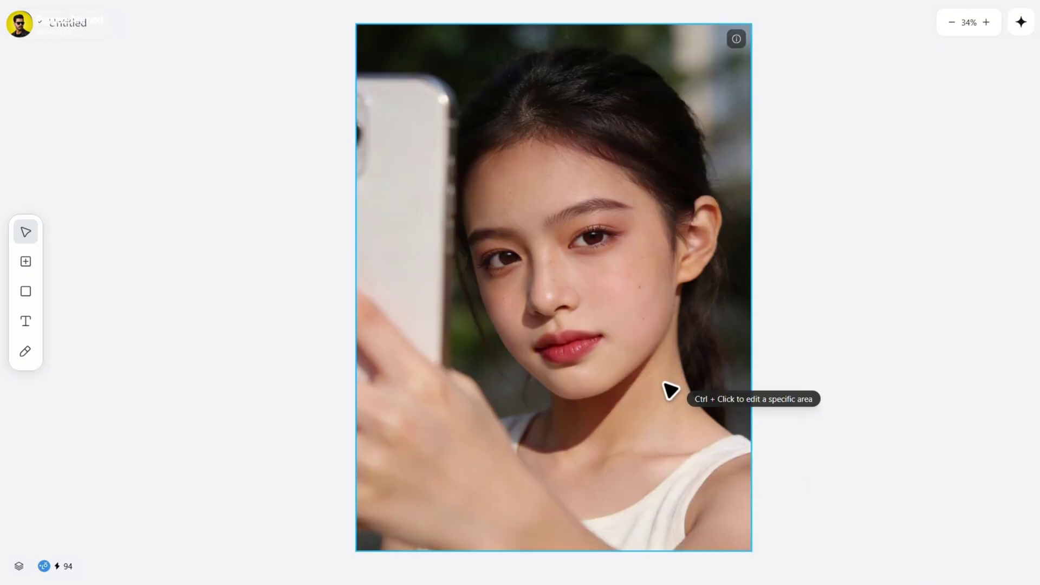
# Select Lovart's 1728×2304 selfie result and download it.
pyautogui.click(666, 389)
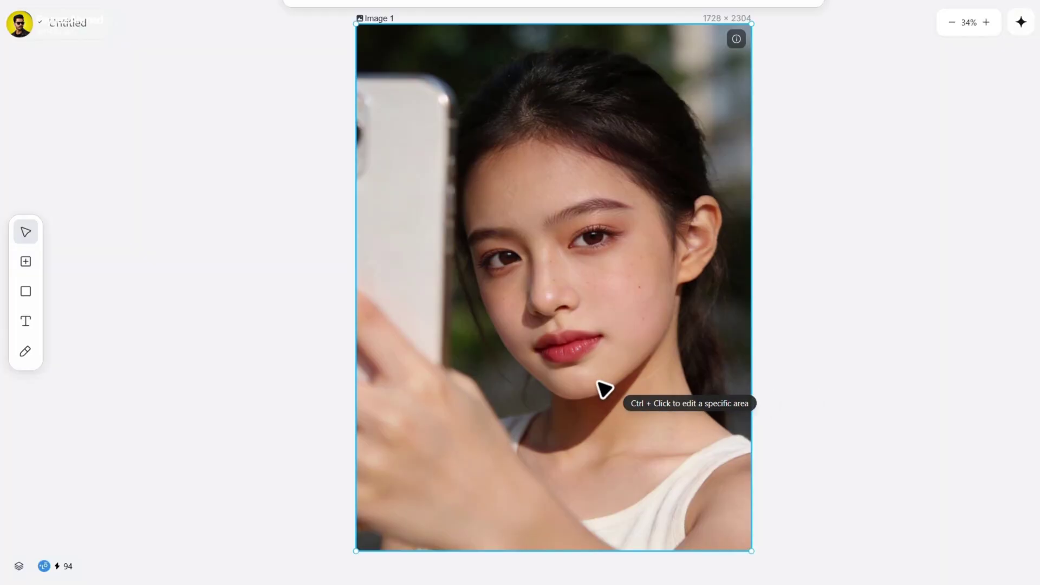
pyautogui.scroll(3, 623, 369)
pyautogui.click(808, 138)
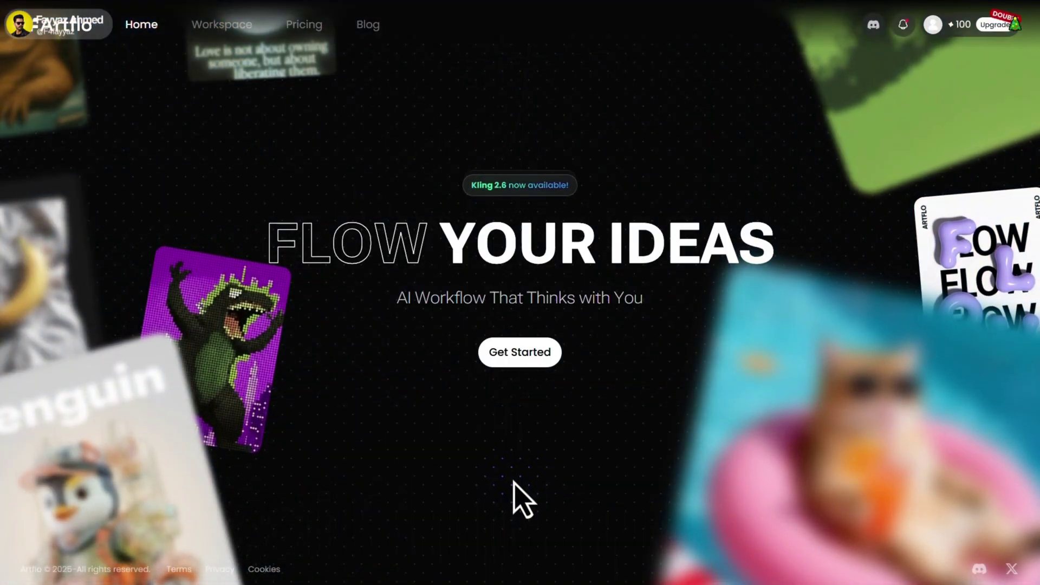
# Create a new Artflo canvas with the pasted prompt in the Input node, linked to a new Image node.
pyautogui.click(524, 354)
pyautogui.click(168, 138)
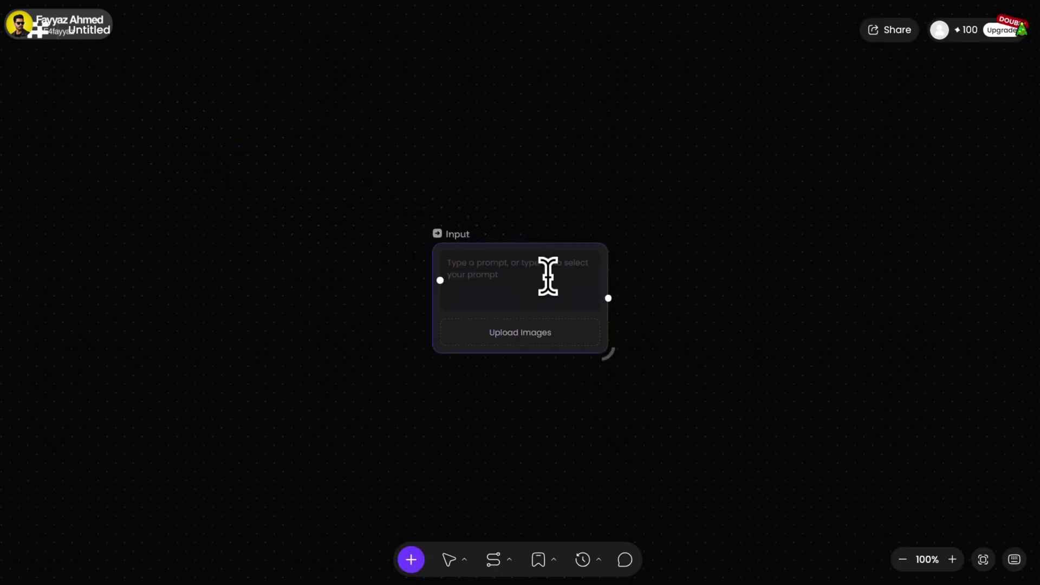
pyautogui.click(548, 276)
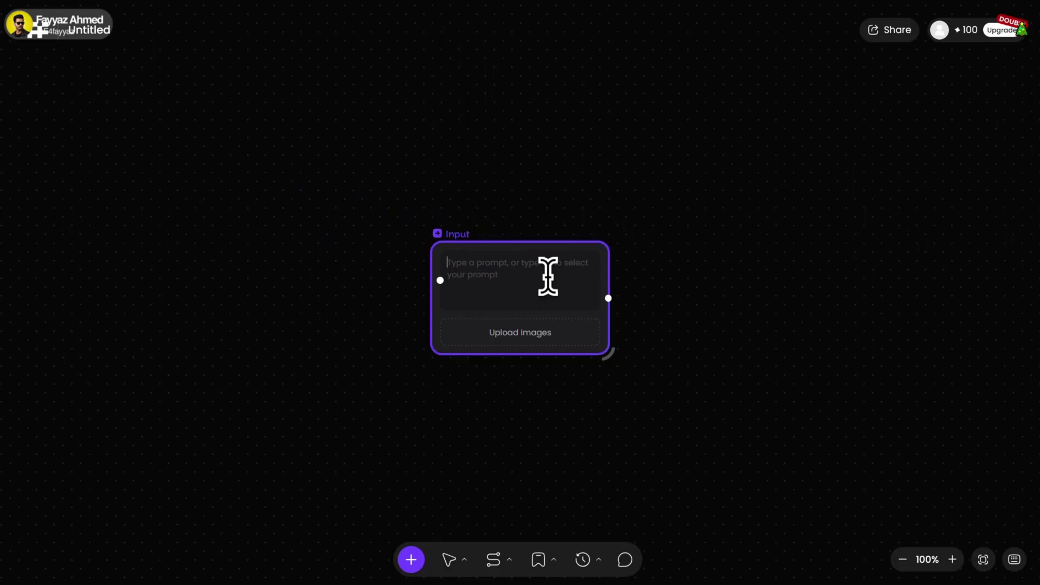
pyautogui.write('A realistic smartphone photo of a young girl, clicked casually using a mobile phone camera. Natural daylight, soft shadows, no studio lighting. Authentic skin texture, slight imperfections, natural makeup, realistic facial details. The girl is posing naturally, candid Instagram influencer vibe. Handheld phone photography look, slight depth of field, subtle background blur, everyday environment. No over-editing, no artificial lighting, true-to-life colors, Instagram-ready but completely natural, looks like a real phone camera photo.')
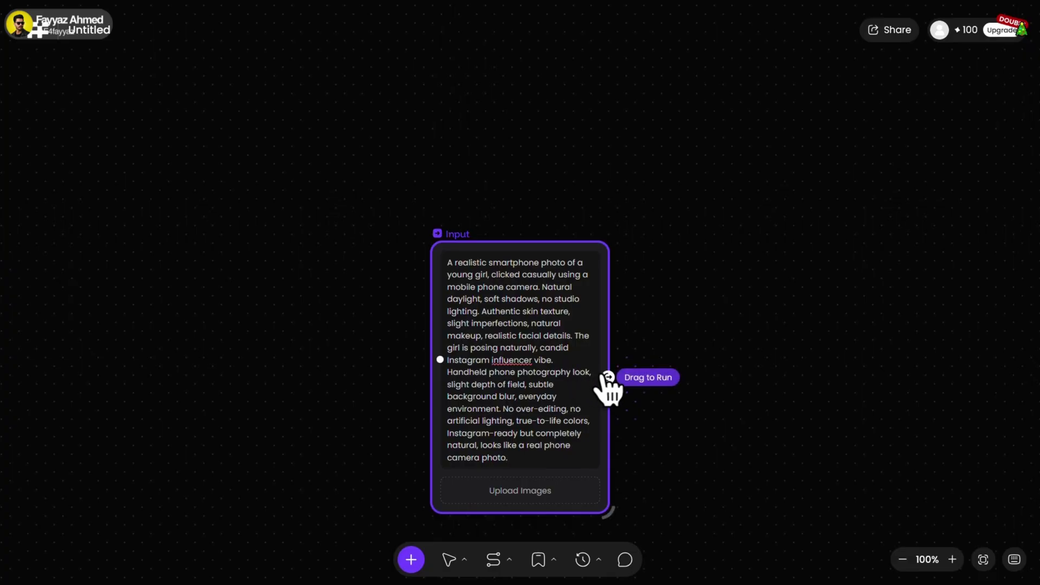
pyautogui.moveTo(608, 377); pyautogui.dragTo(705, 282)
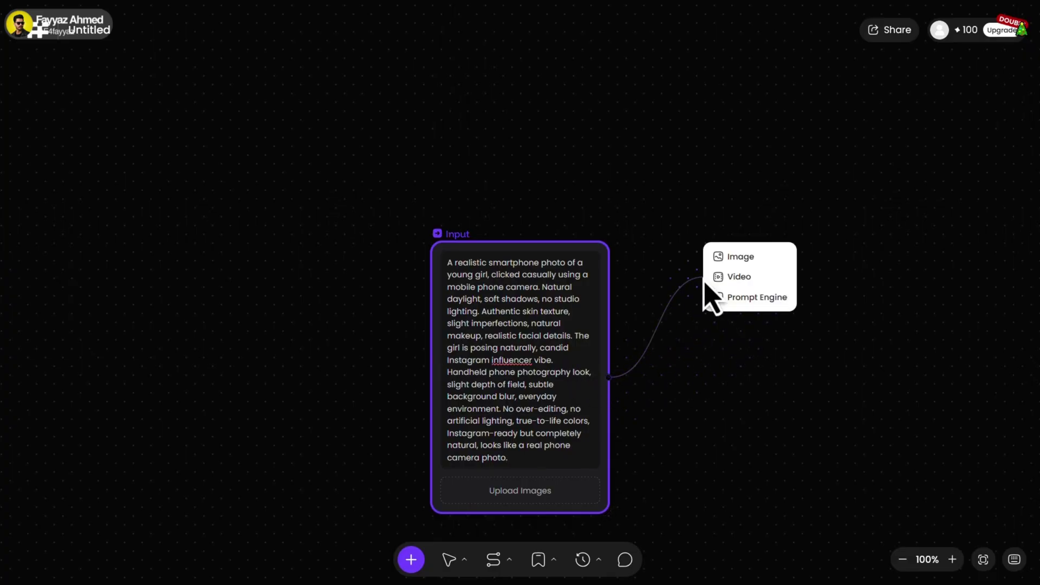
pyautogui.click(726, 258)
# Set the Image node to Seedream 4.5, 1 image, 3:4 aspect ratio, and run it.
pyautogui.scroll(5, 860, 247)
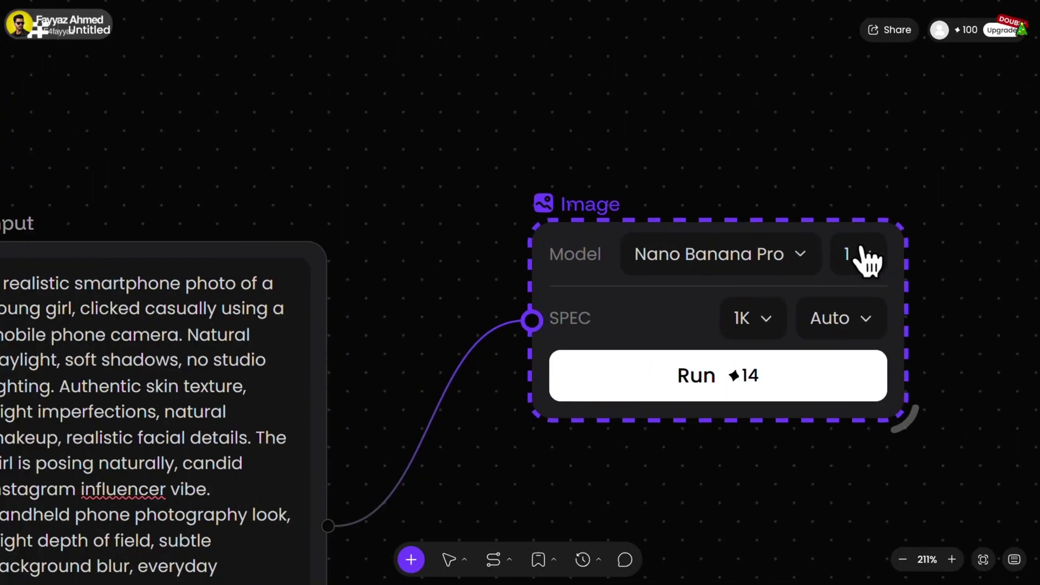
pyautogui.click(801, 257)
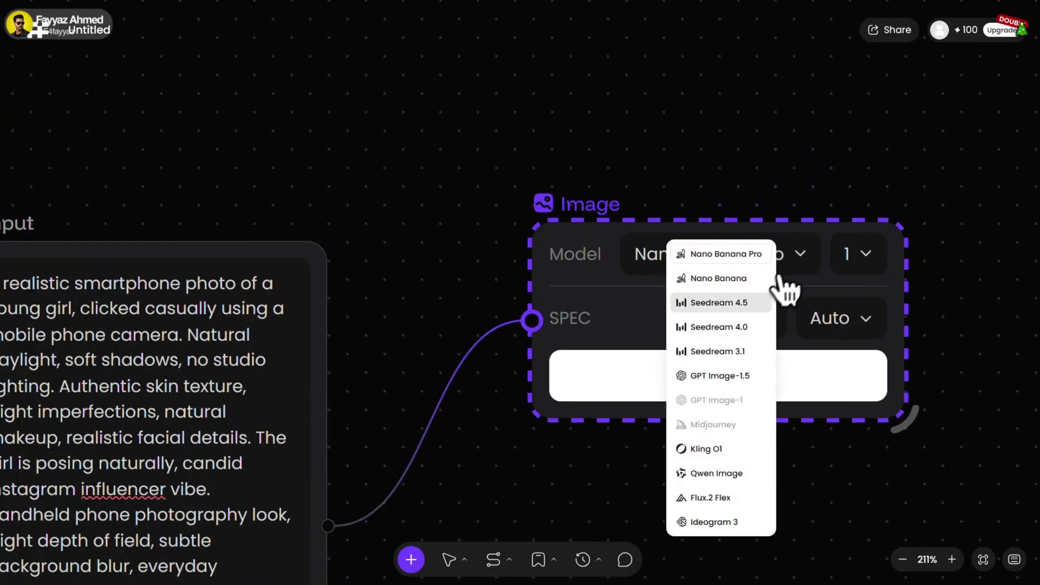
pyautogui.click(751, 304)
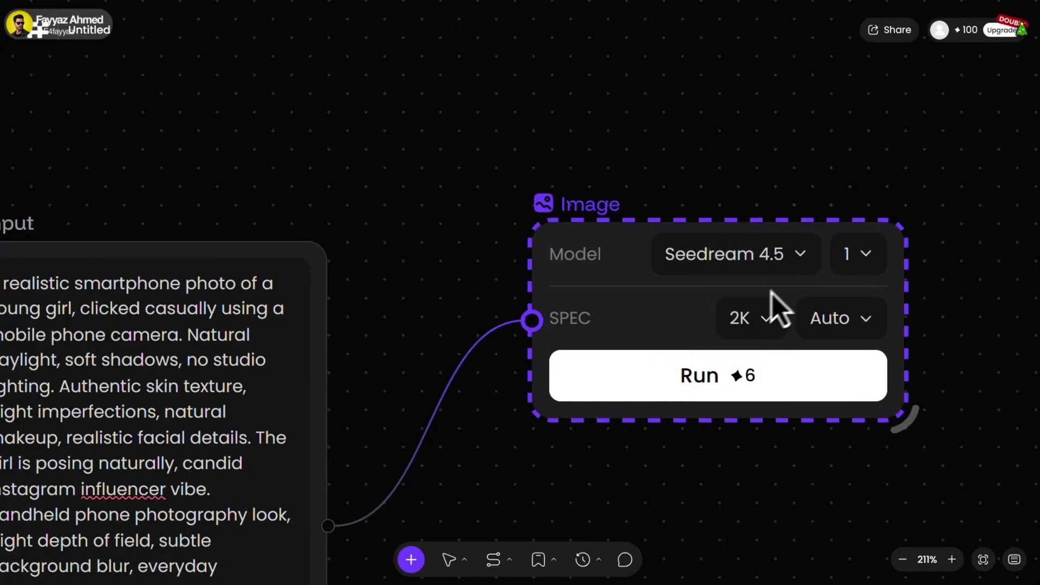
pyautogui.click(856, 254)
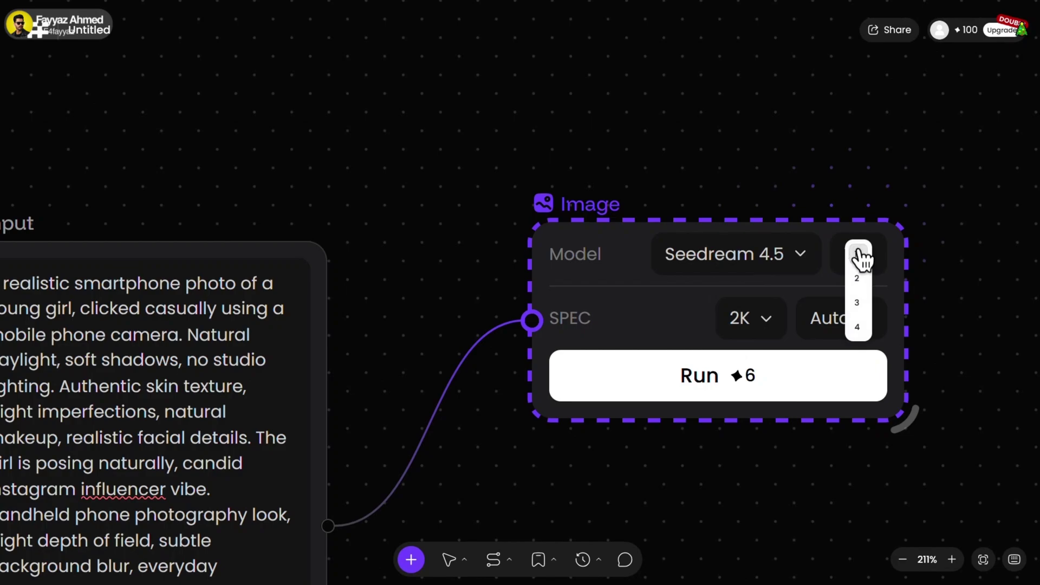
pyautogui.click(858, 253)
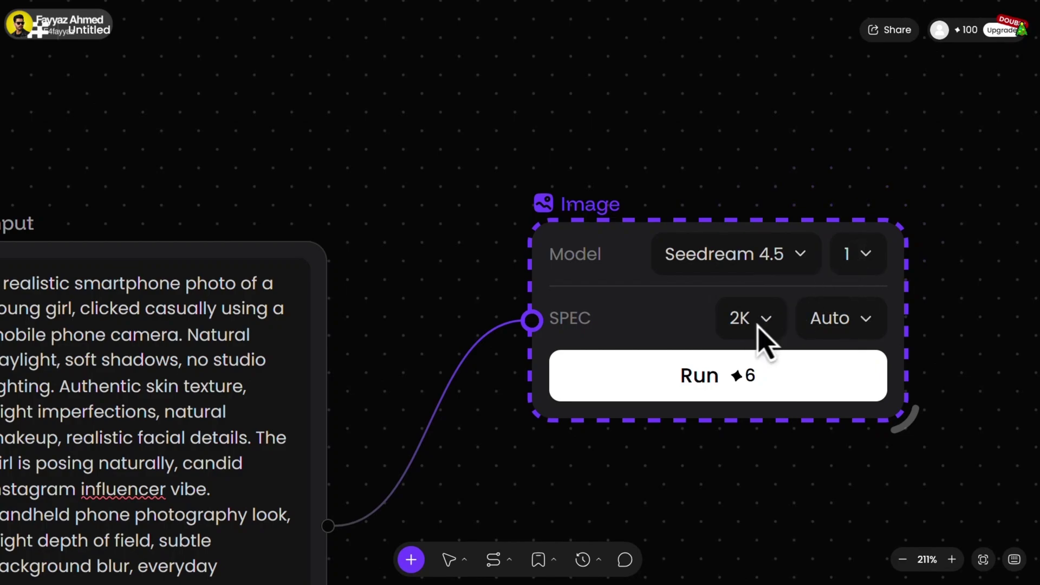
pyautogui.click(862, 324)
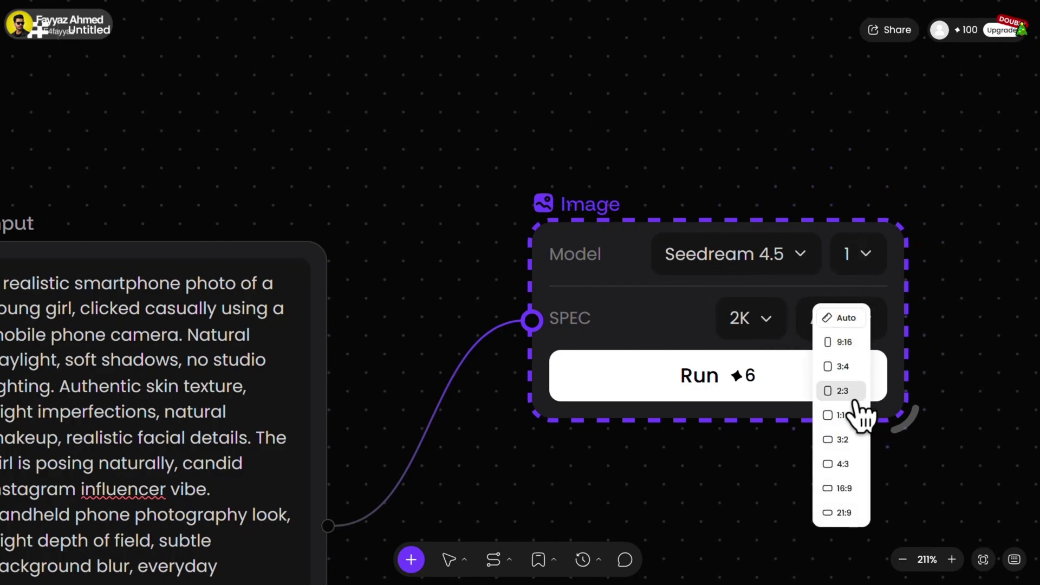
pyautogui.click(851, 367)
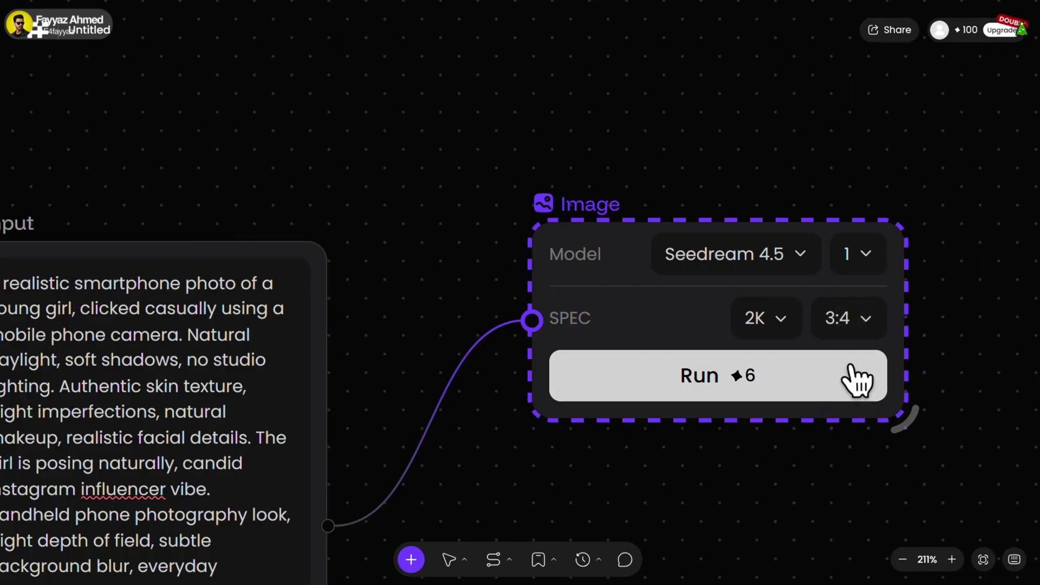
pyautogui.click(721, 386)
# Pan the canvas to the output panel and download the 1728 × 2304 selfie.
pyautogui.press('h')
pyautogui.moveTo(943, 371); pyautogui.dragTo(886, 97)
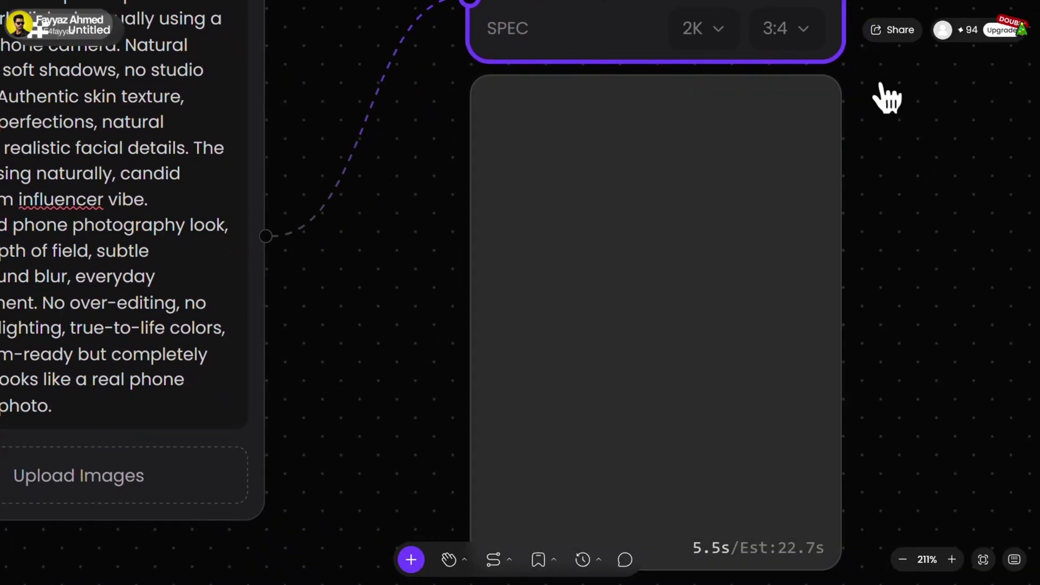
pyautogui.press('v')
pyautogui.scroll(-3, 618, 372)
pyautogui.scroll(3, 618, 371)
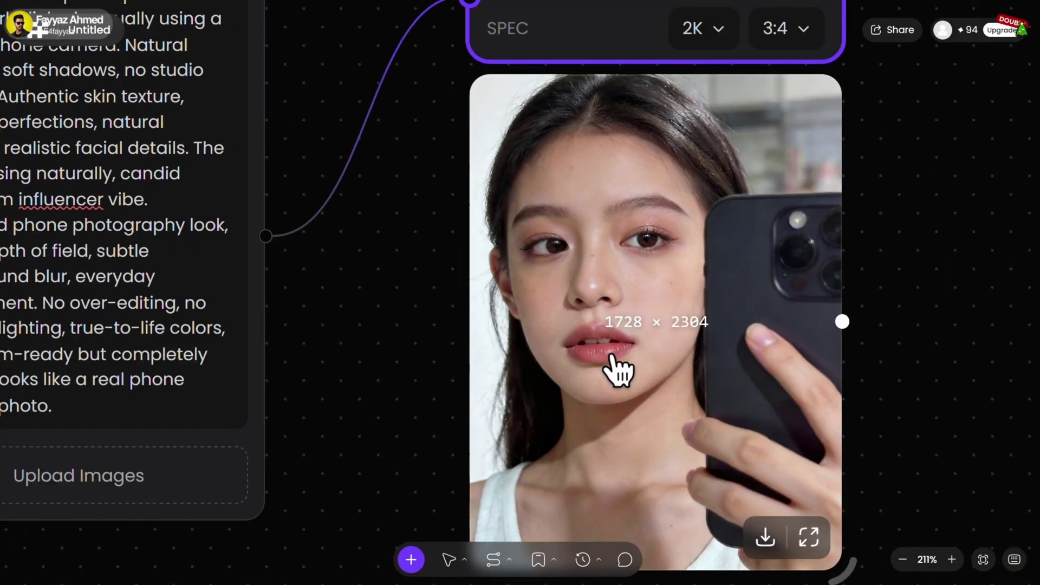
pyautogui.click(765, 538)
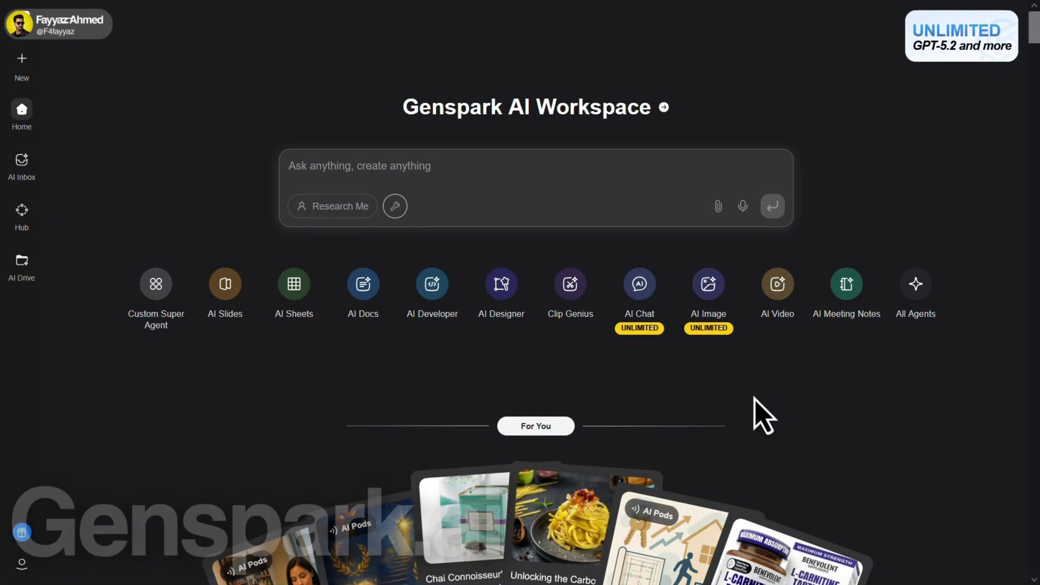
# Open Genspark's Generate Image page with Bytedance Seedream v4.5 and paste the selfie prompt.
pyautogui.click(715, 293)
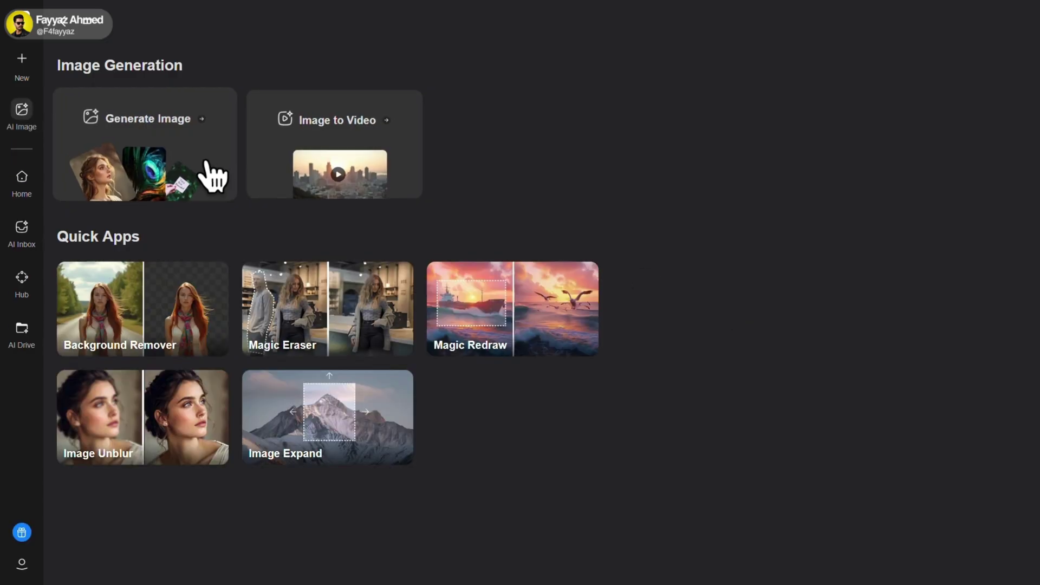
pyautogui.click(213, 175)
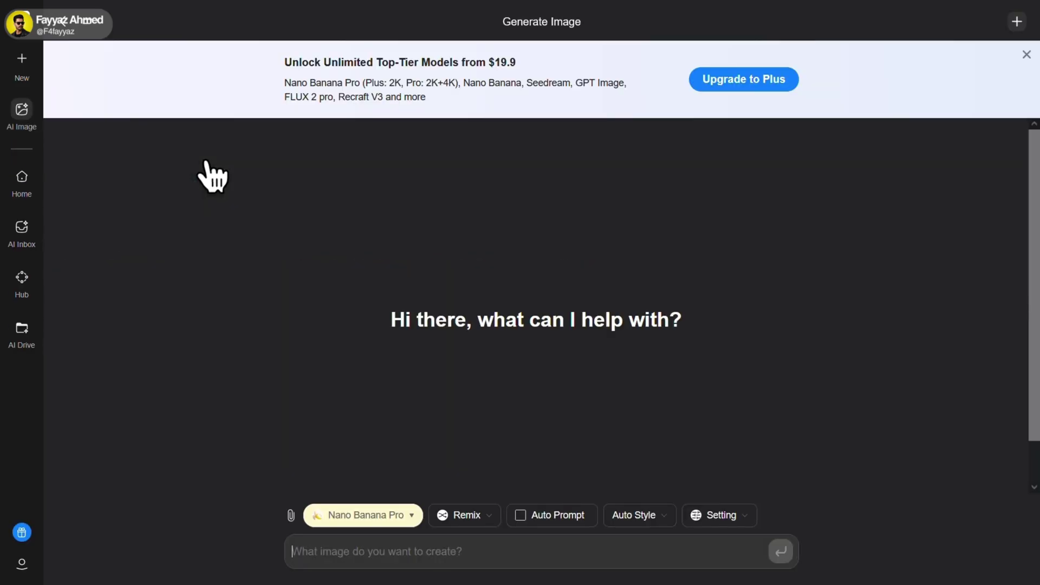
pyautogui.click(409, 515)
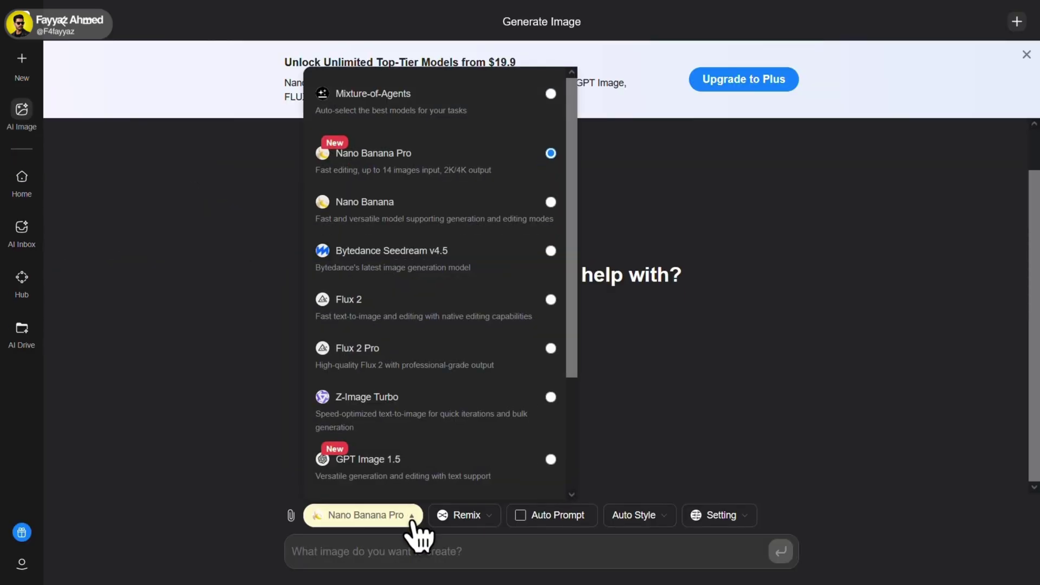
pyautogui.click(434, 259)
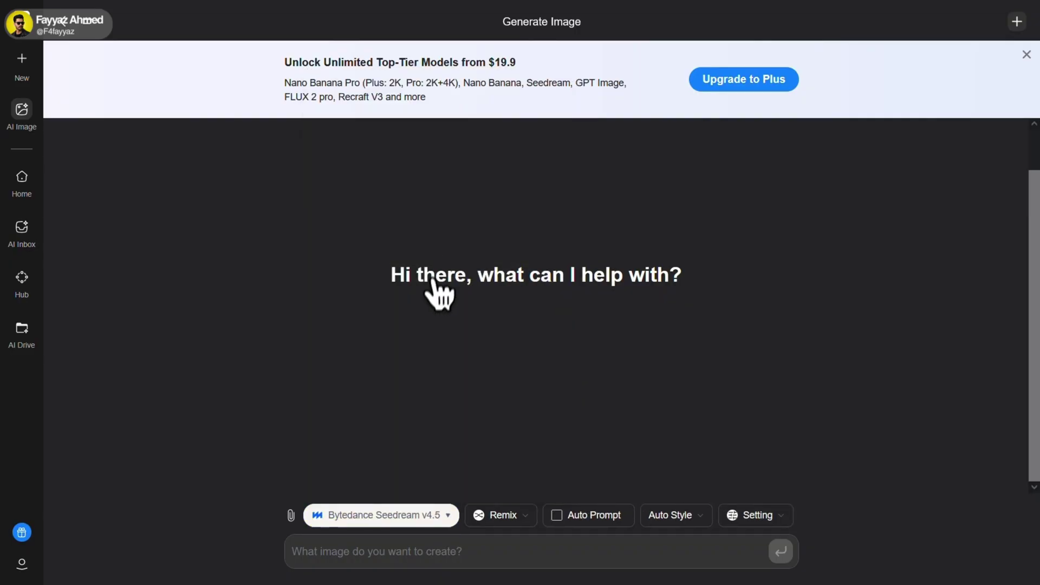
pyautogui.click(401, 553)
pyautogui.write('A realistic smartphone photo of a young girl, clicked casually using a mobile phone camera. Natural daylight, soft shadows, no studio lighting. Authentic skin texture, slight imperfections, natural makeup, realistic facial details. The girl is posing naturally, candid Instagram influencer vibe. Handheld phone photography look, slight depth of field, subtle background blur, everyday environment. No over-editing, no artificial lighting, true-to-life colors, Instagram-ready but completely natural, looks like a real phone camera photo.')
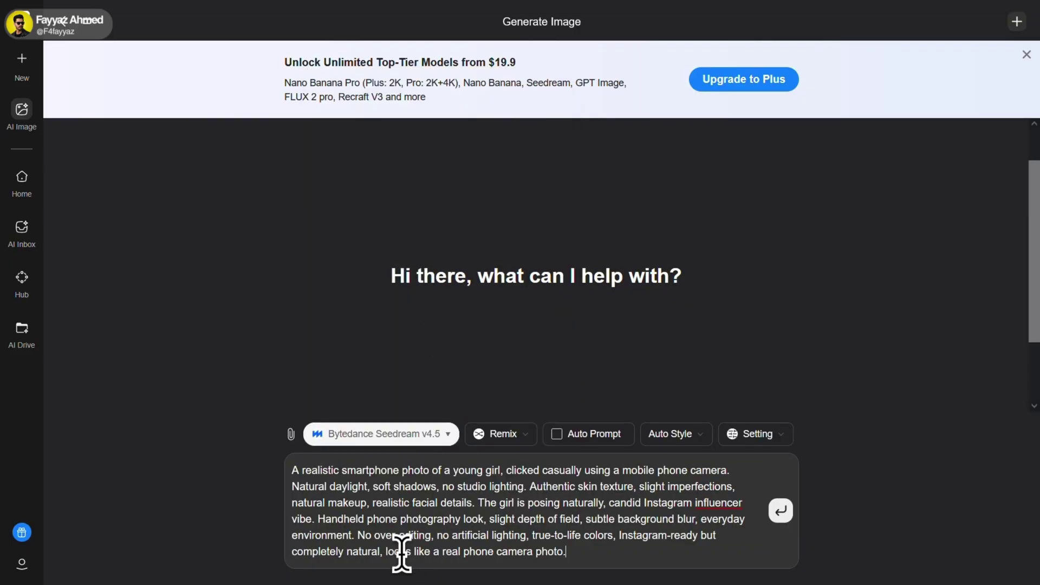
# Generate with Realistic style at 3:4, then download the 3072 x 4096 portrait.
pyautogui.click(683, 435)
pyautogui.click(741, 238)
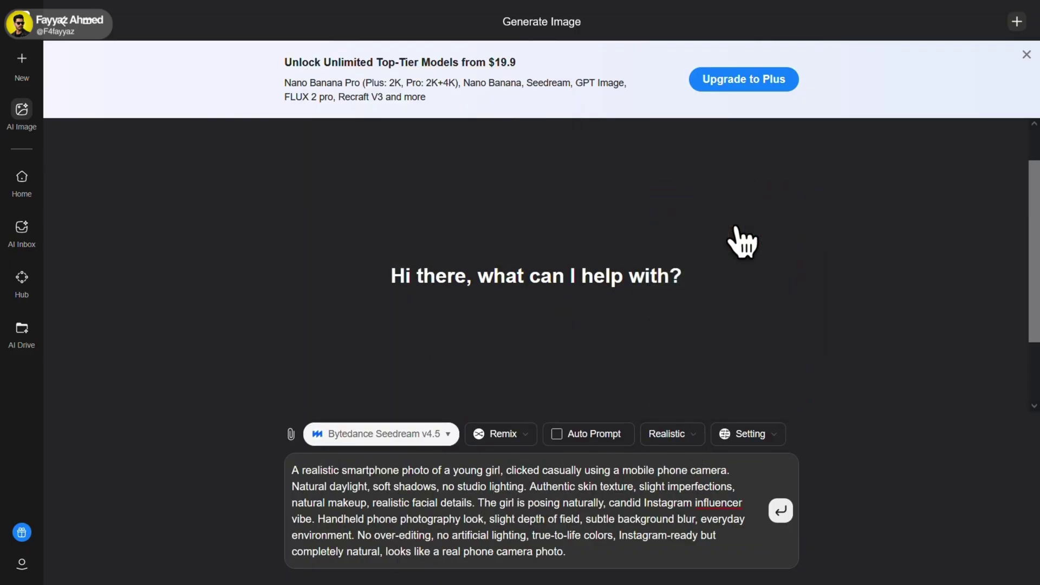
pyautogui.click(750, 435)
pyautogui.click(561, 342)
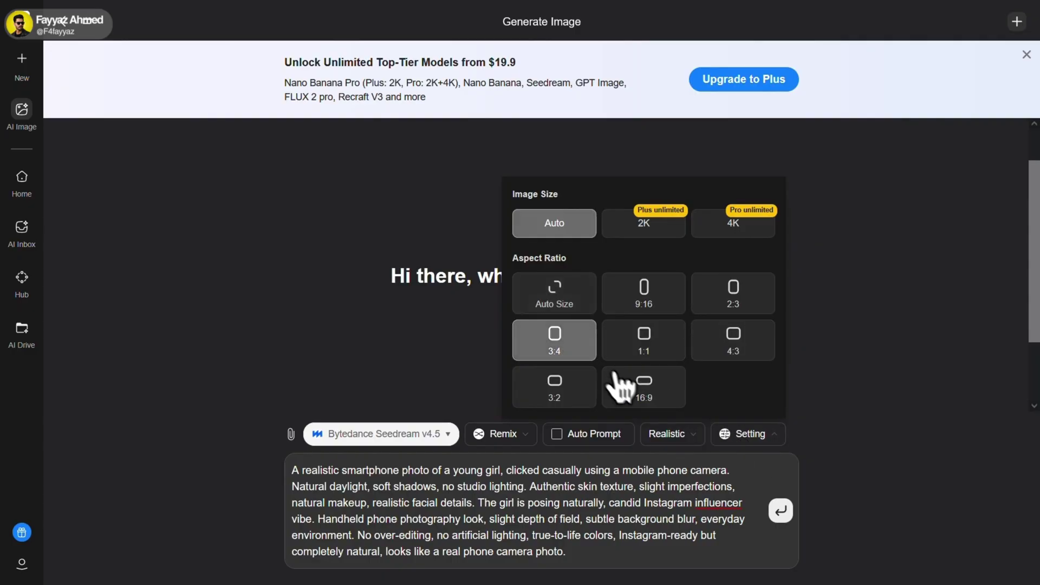
pyautogui.click(781, 512)
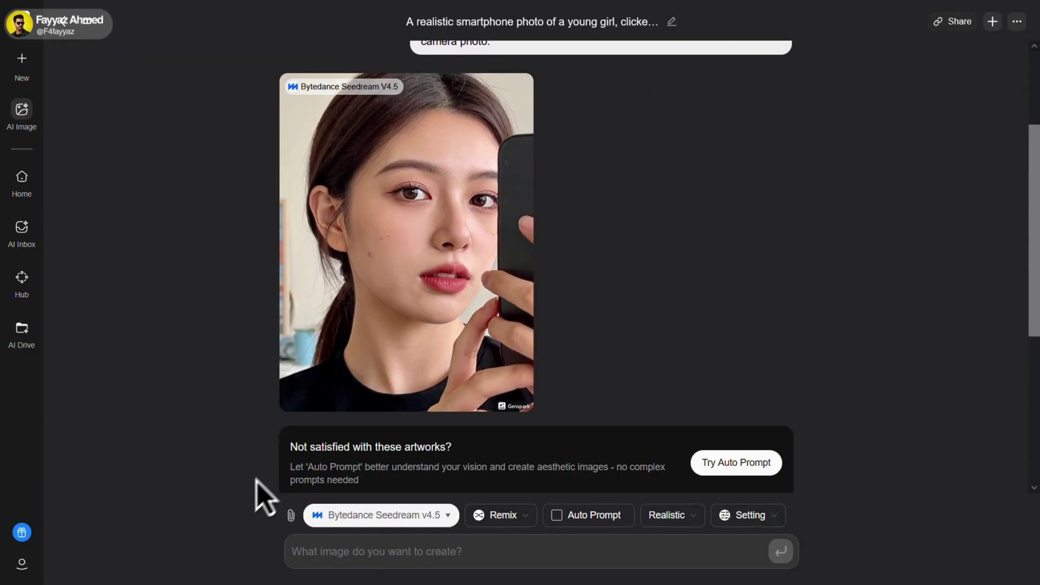
pyautogui.click(457, 303)
pyautogui.click(725, 289)
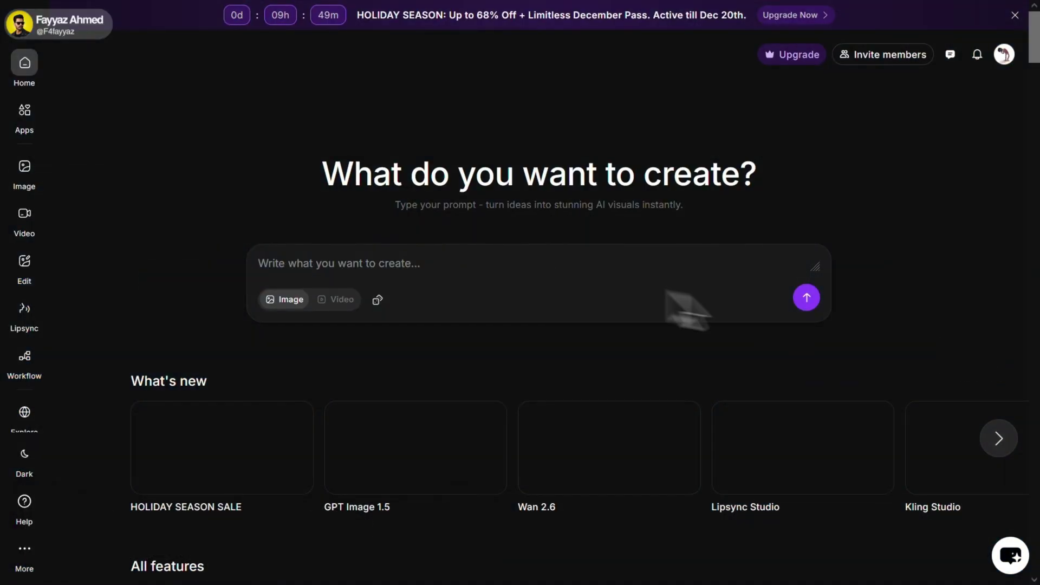
# Start ImagineArt image creation with Seedream v4.5 and paste the selfie prompt.
pyautogui.moveTo(34, 183)
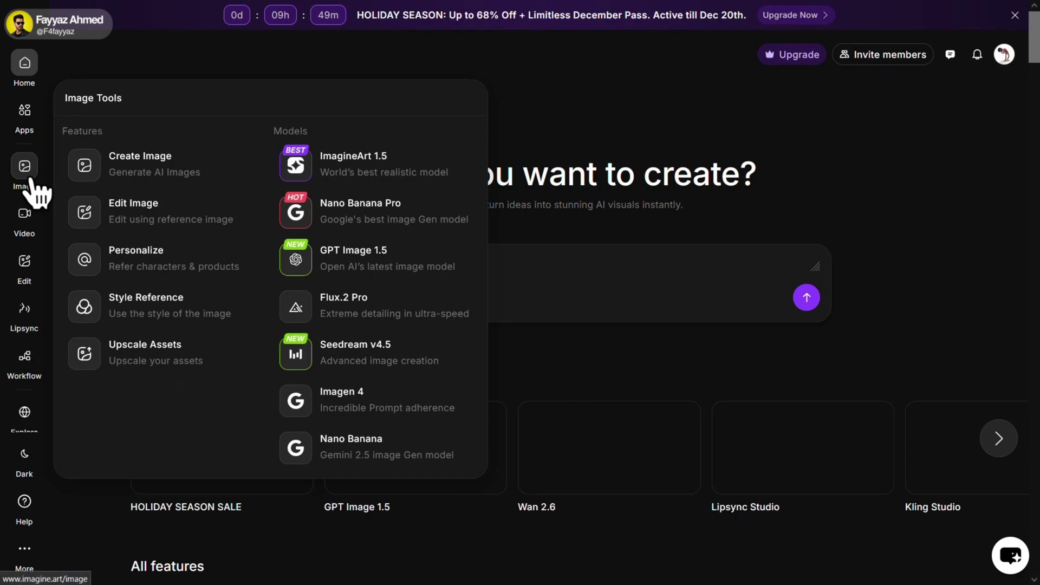
pyautogui.click(374, 350)
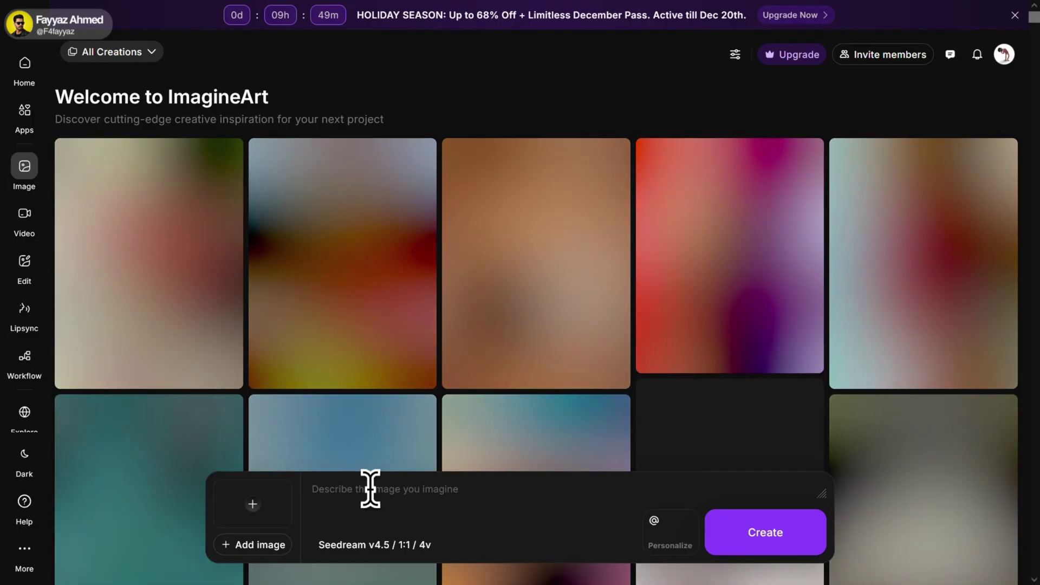
pyautogui.click(370, 489)
pyautogui.write('A realistic smartphone photo of a young girl, clicked casually using a mobile phone camera. Natural daylight, soft shadows, no studio lighting. Authentic skin texture, slight imperfections, natural makeup, realistic facial details. The girl is posing naturally, candid Instagram influencer vibe. Handheld phone photography look, slight depth of field, subtle background blur, everyday environment. No over-editing, no artificial lighting, true-to-life colors, Instagram-ready but completely natural, looks like a real phone camera photo.')
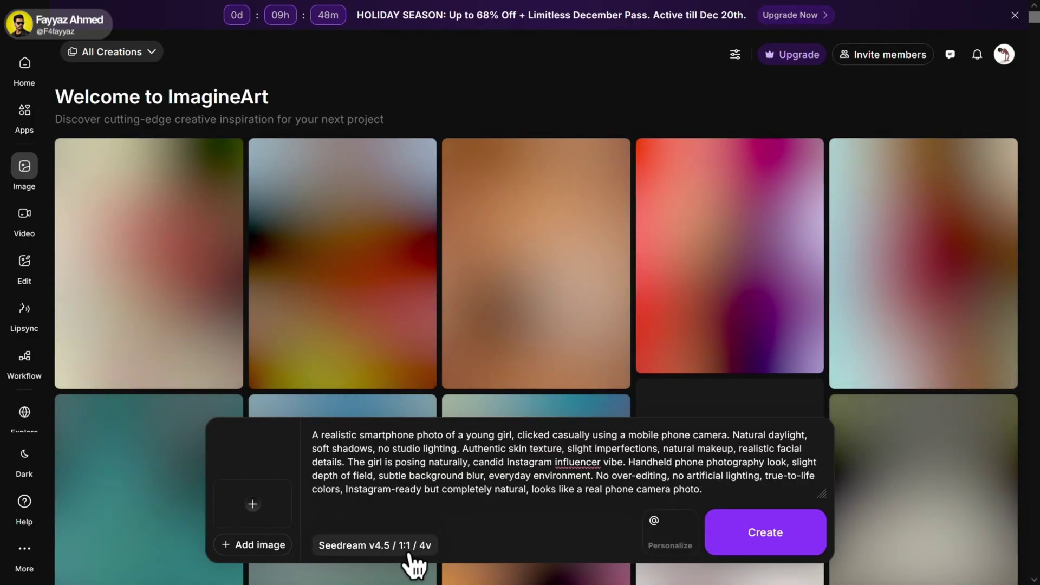
# Set size to 3:4 Portrait with 1 variation, create, and view the result full size.
pyautogui.click(410, 551)
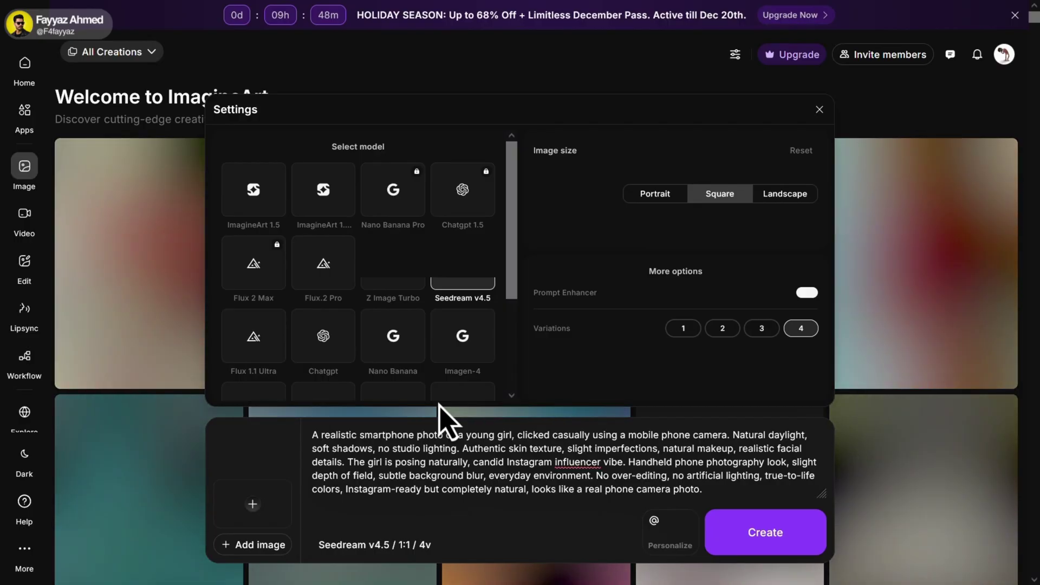
pyautogui.scroll(-3, 490, 248)
pyautogui.moveTo(753, 218); pyautogui.dragTo(678, 223)
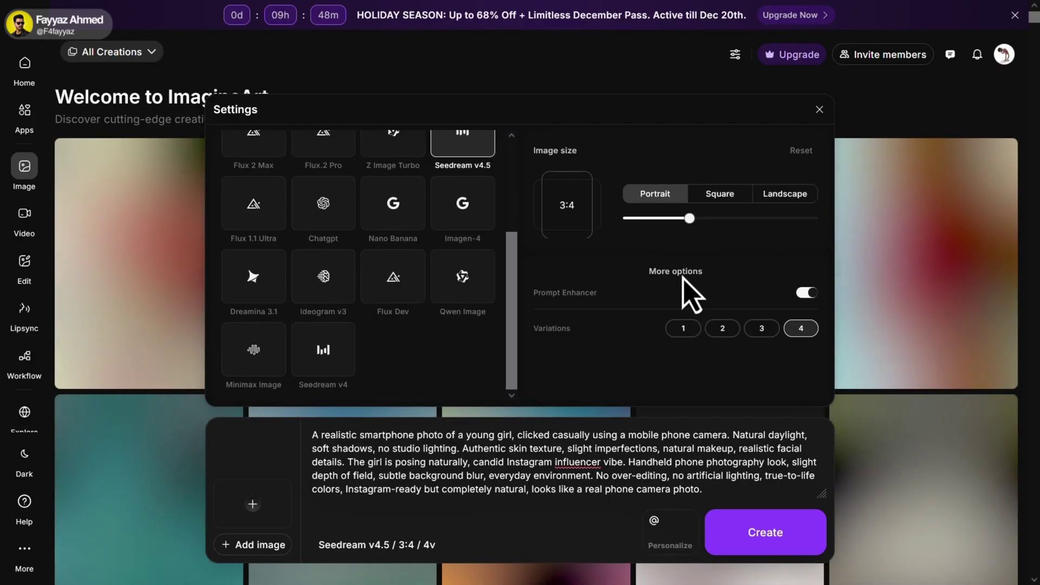
pyautogui.click(683, 328)
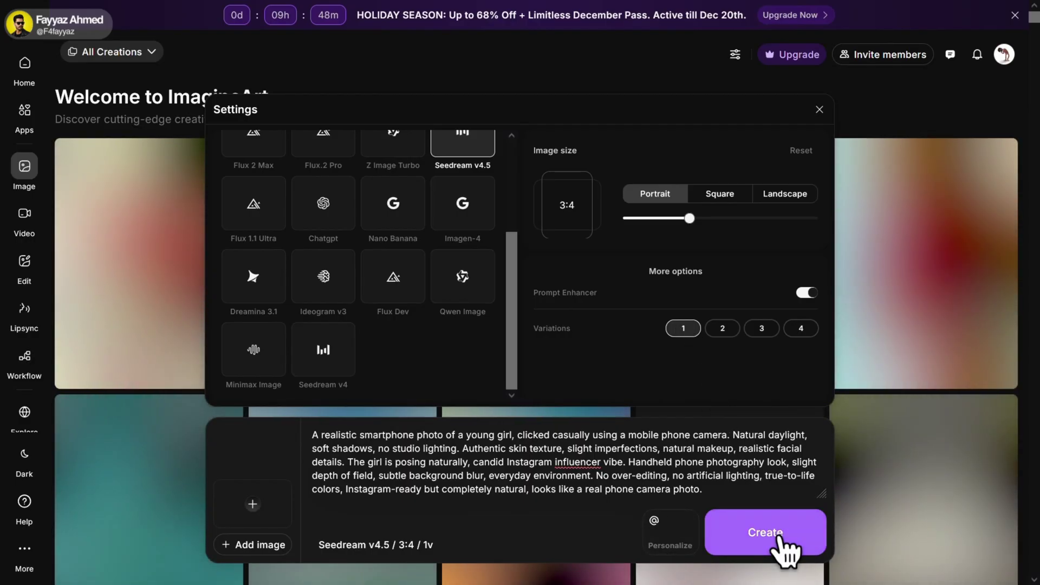
pyautogui.click(780, 539)
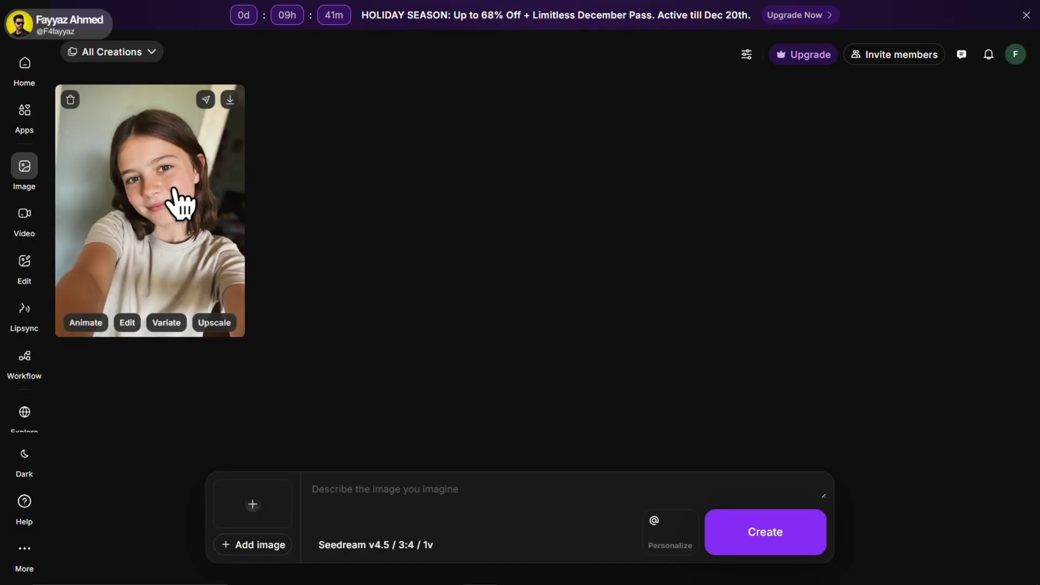
pyautogui.click(180, 205)
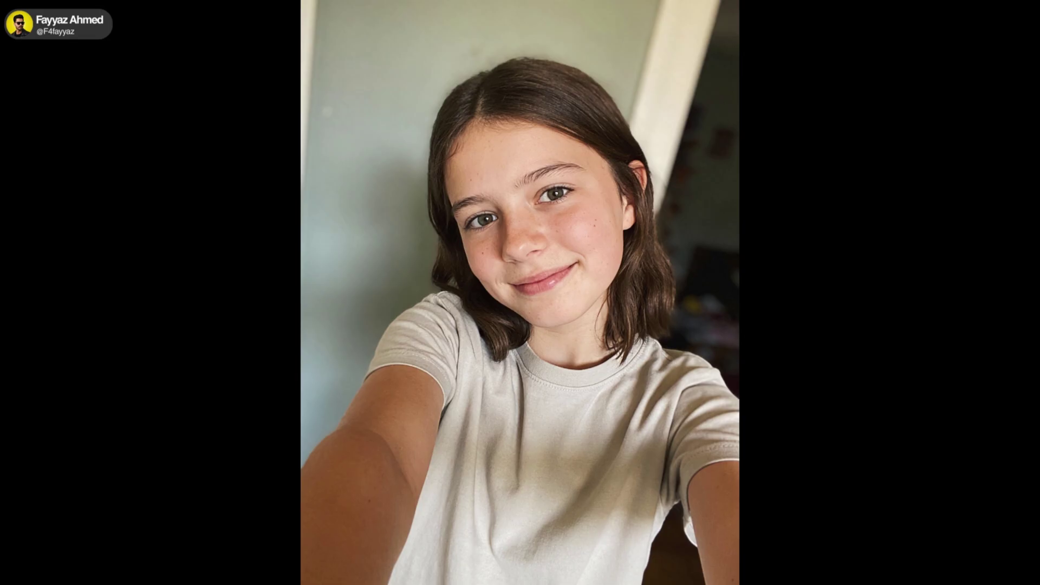